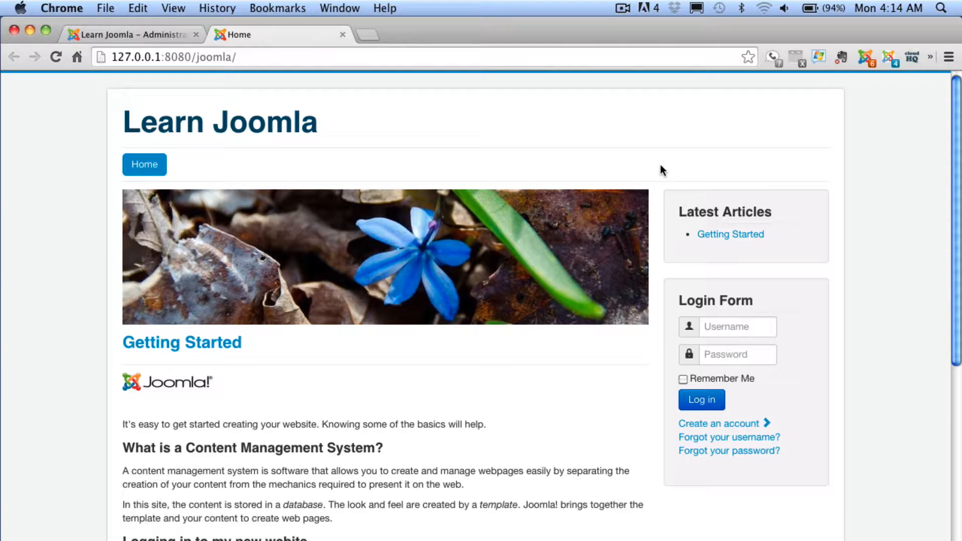
Filter the Module Manager's site module list to show only modules in position-7.
left_click(161, 33)
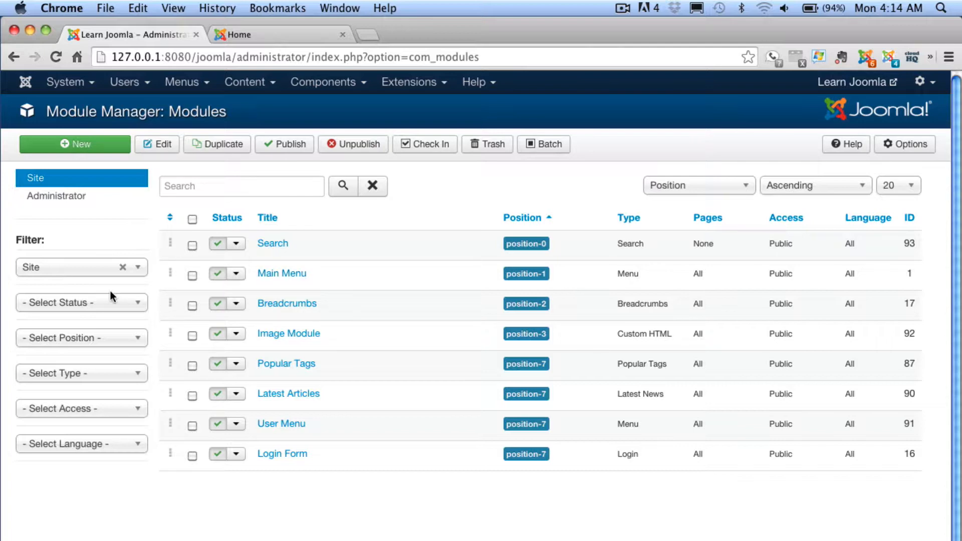
left_click(281, 37)
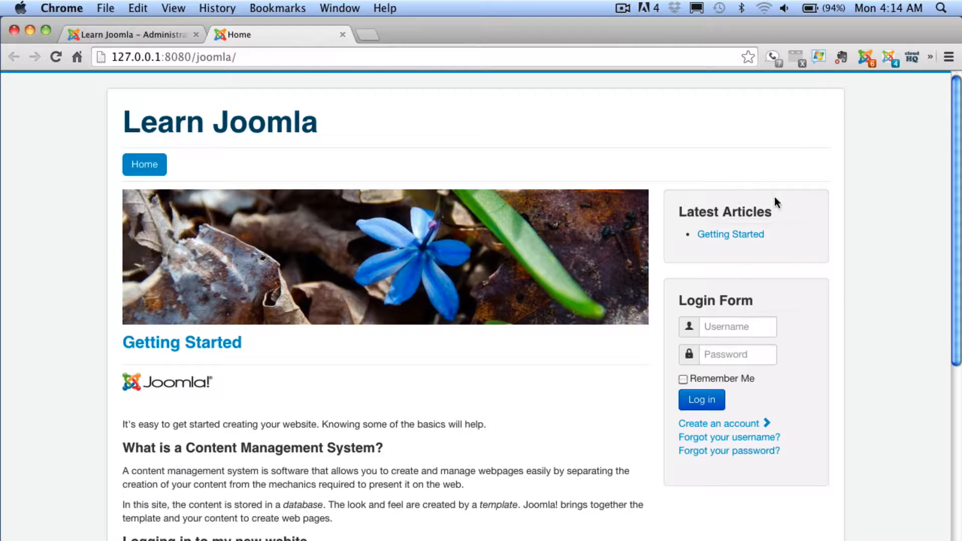
left_click(137, 36)
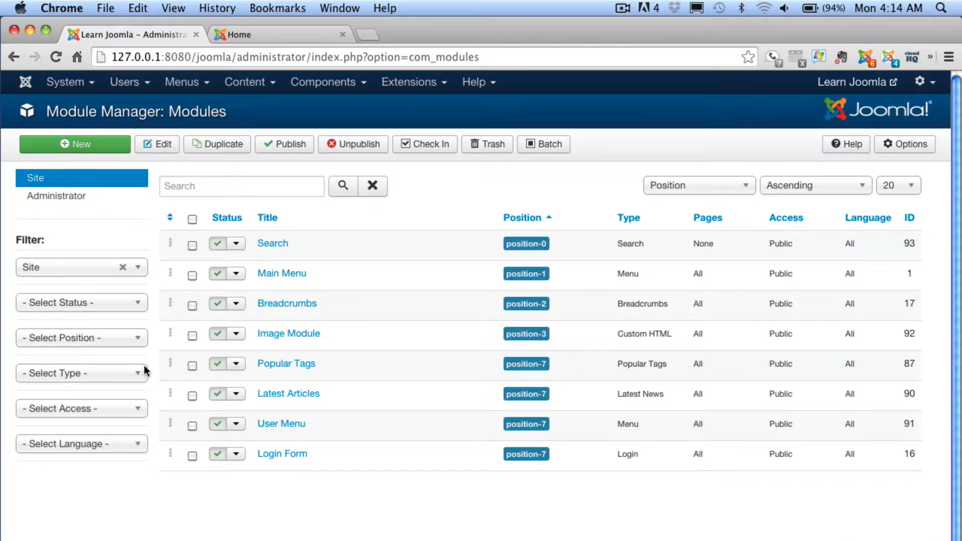
left_click(136, 340)
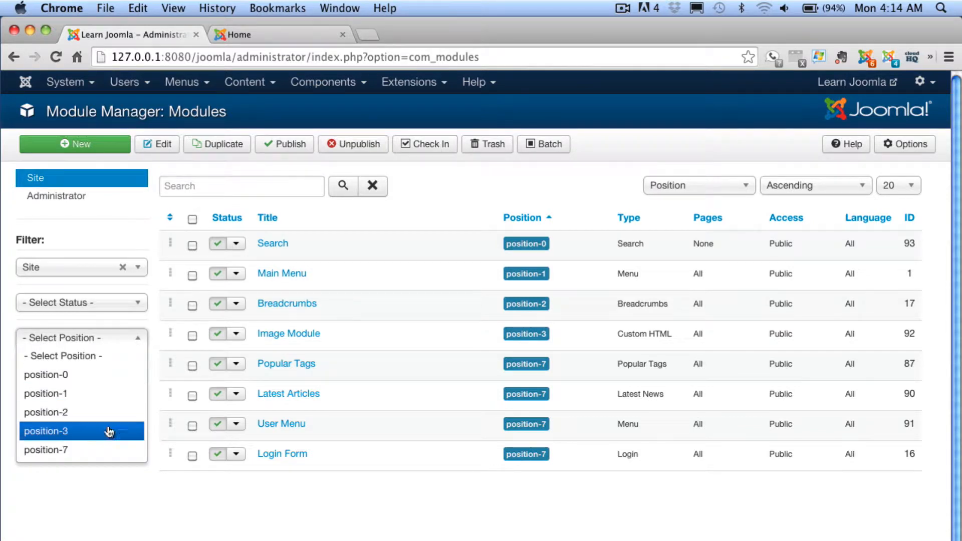
left_click(105, 450)
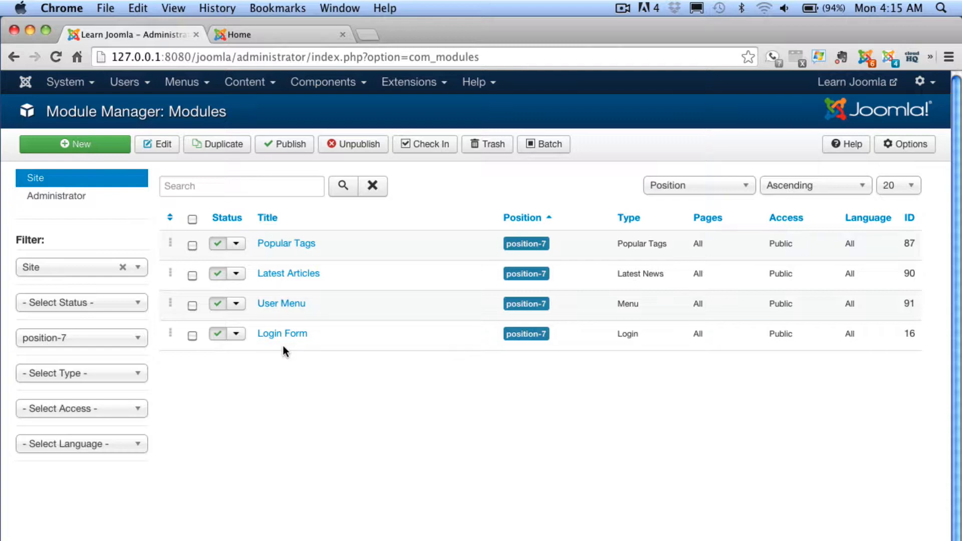
Sort the position-7 modules by ordering, move Login Form above Popular Tags, and refresh the site's home page.
left_click(280, 37)
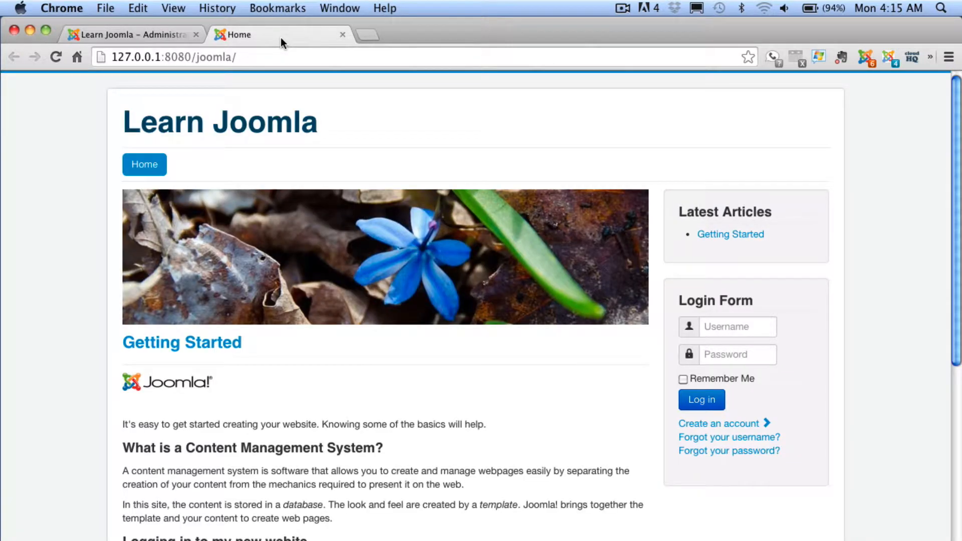
left_click(143, 31)
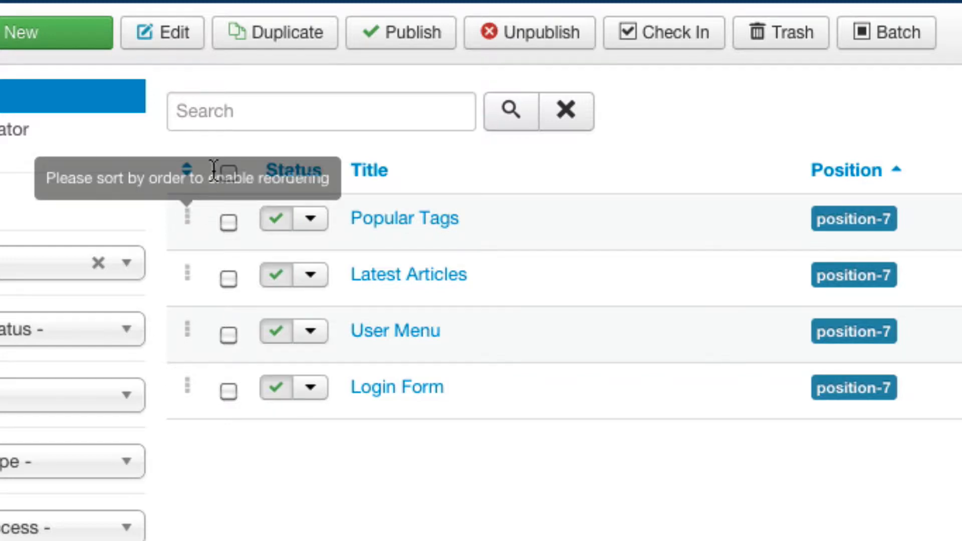
left_click(188, 173)
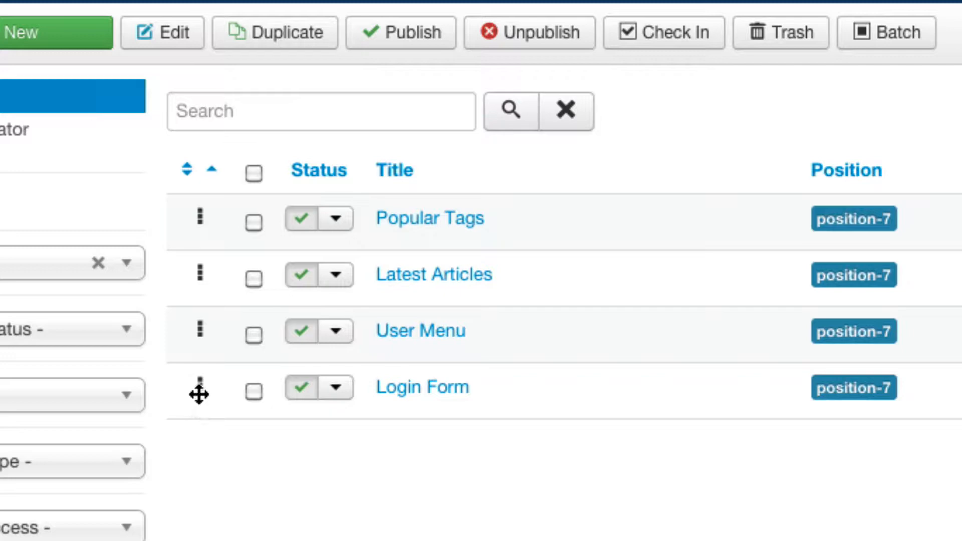
left_click_drag(200, 389, 161, 208)
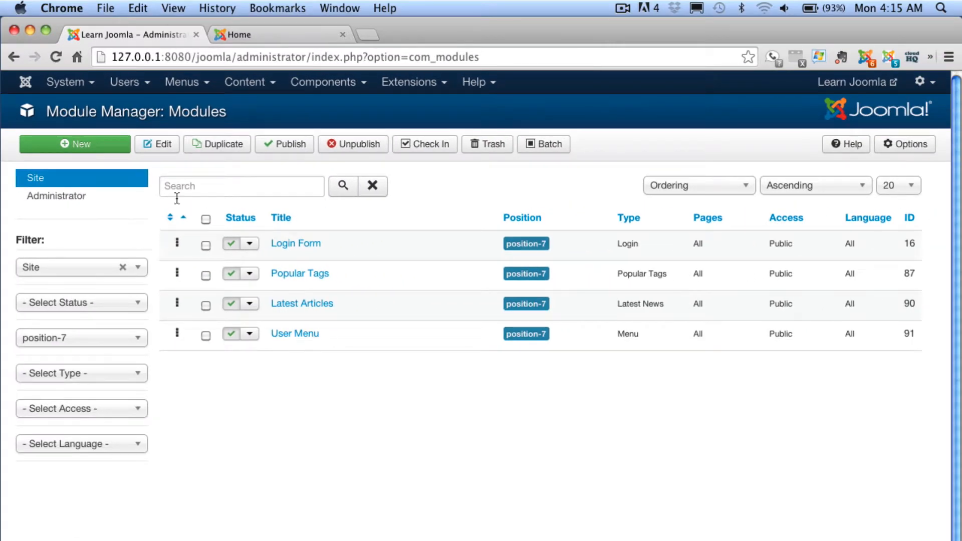
left_click(272, 35)
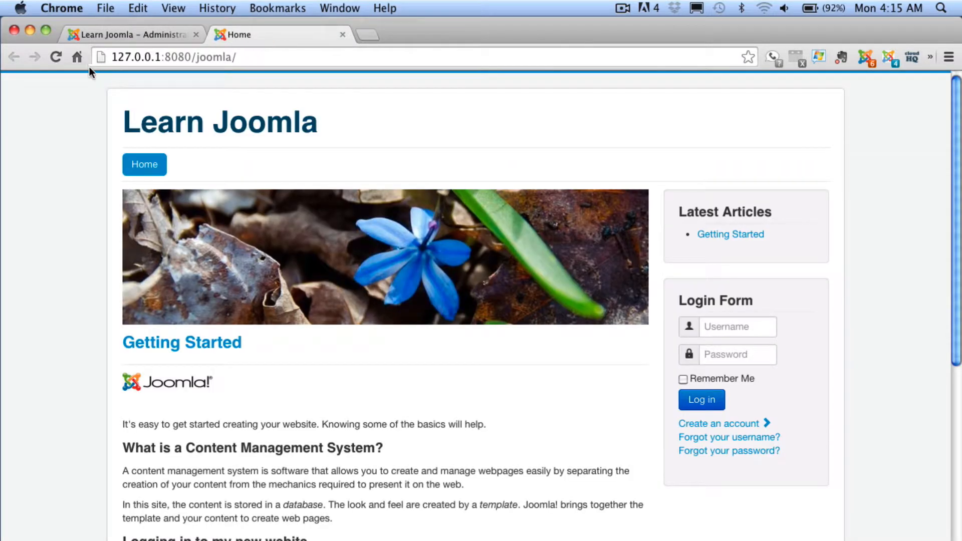
left_click(56, 56)
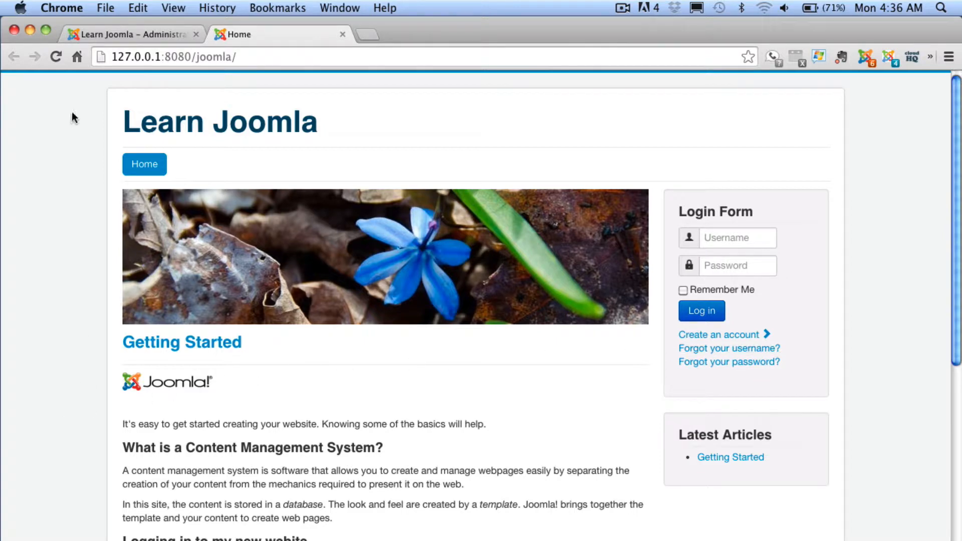
Open the Latest Articles module and set its module assignment to "Only on the pages selected".
left_click(146, 33)
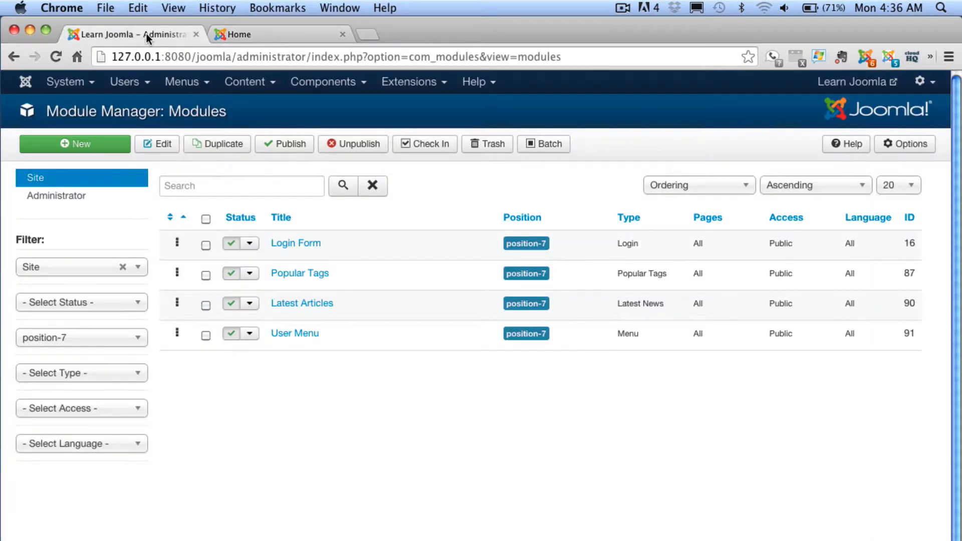
left_click(288, 304)
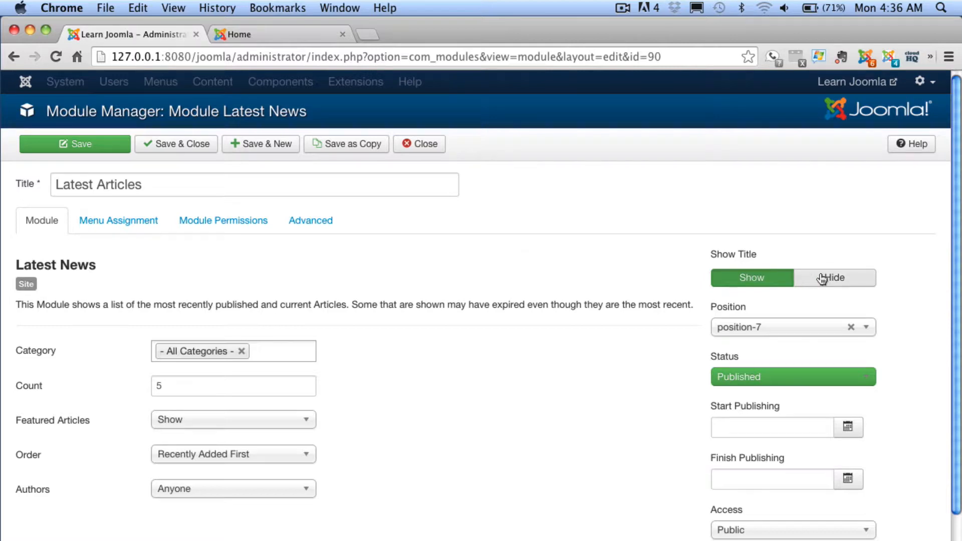
left_click(123, 222)
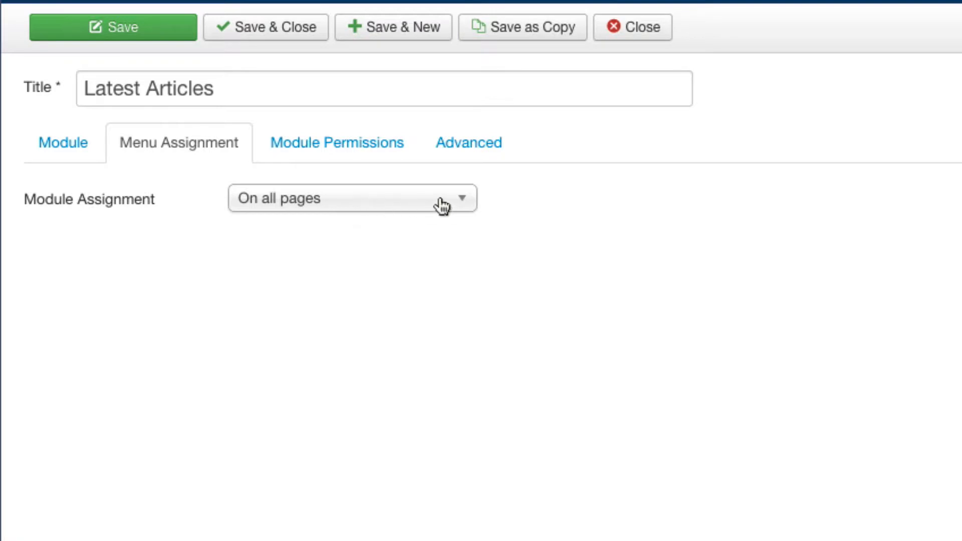
left_click(465, 205)
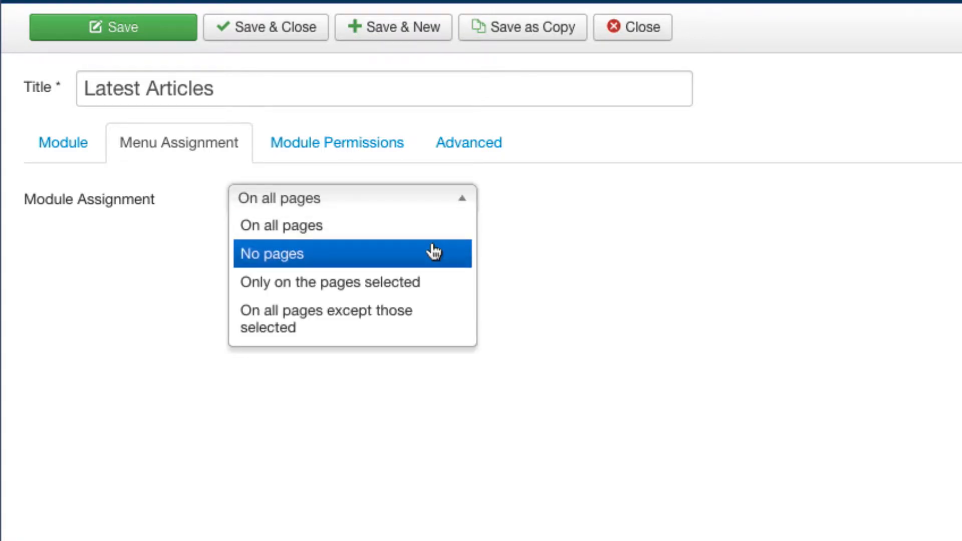
left_click(406, 287)
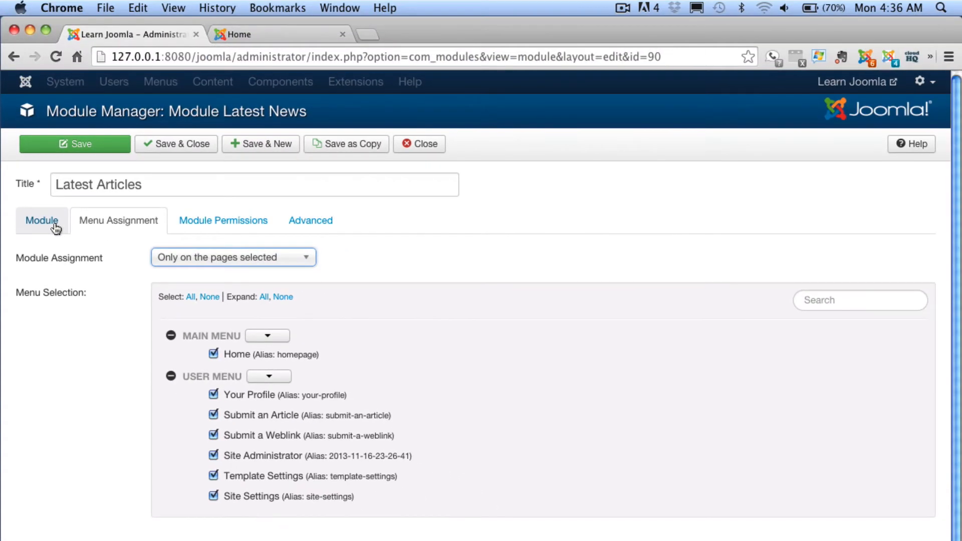
Set the Latest Articles module's position to Protostar's Left [position-8], save it, and refresh the site's home page.
left_click(73, 163)
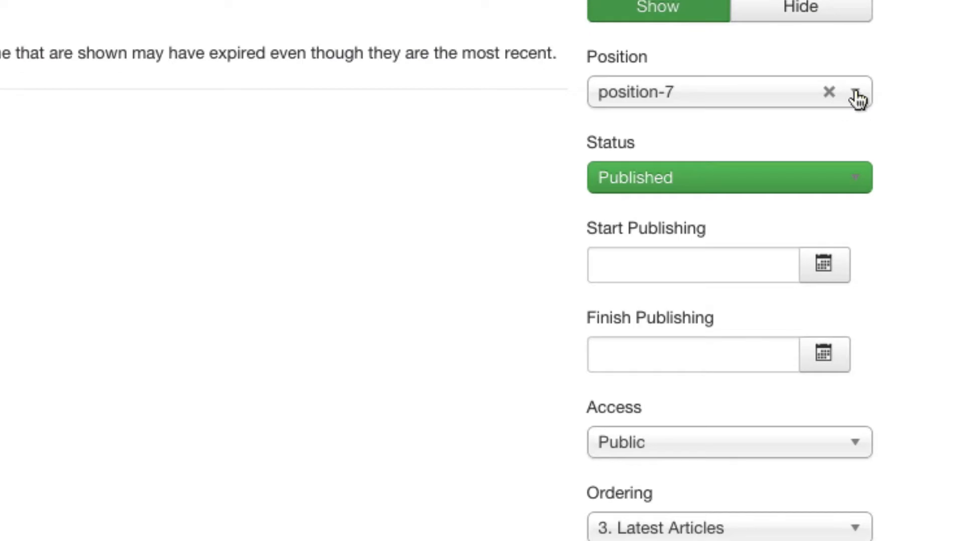
left_click(867, 329)
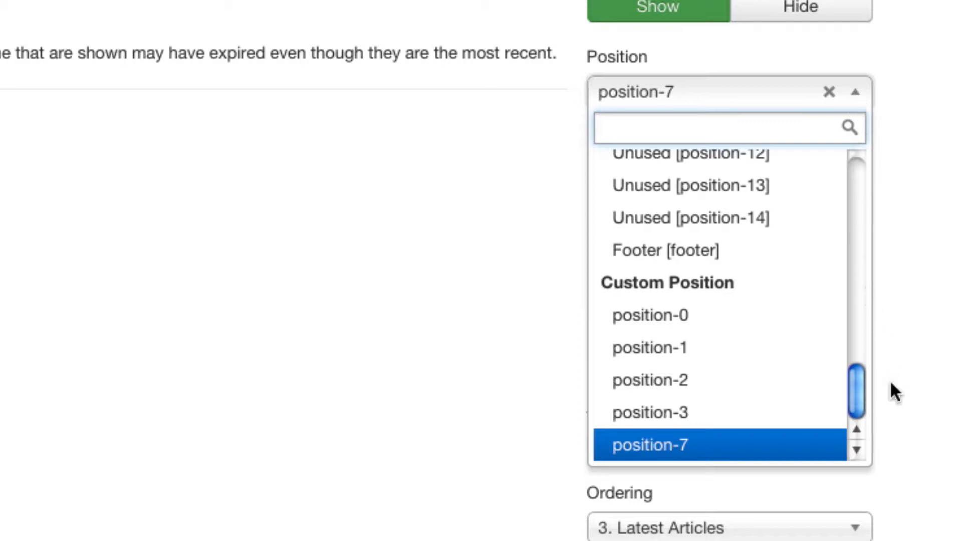
left_click_drag(854, 389, 850, 174)
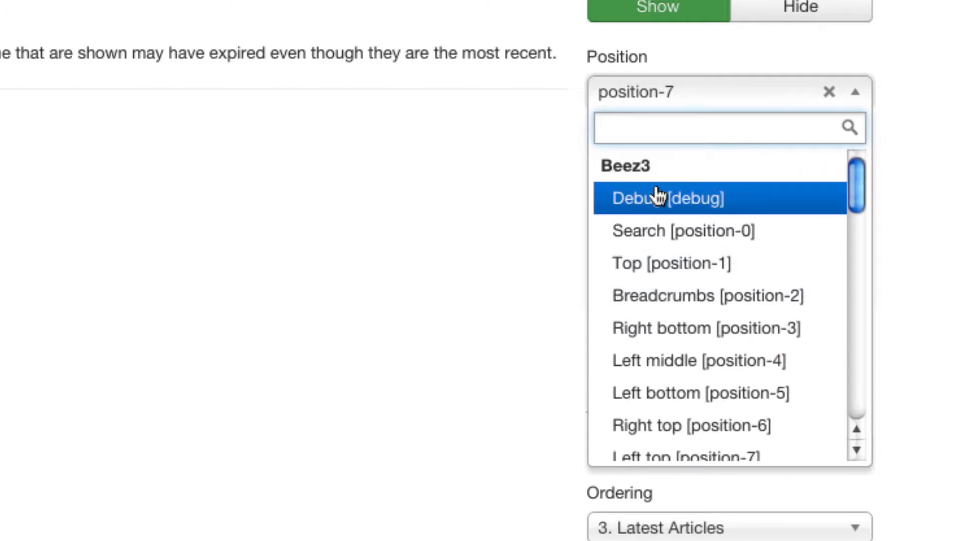
left_click_drag(856, 186, 855, 251)
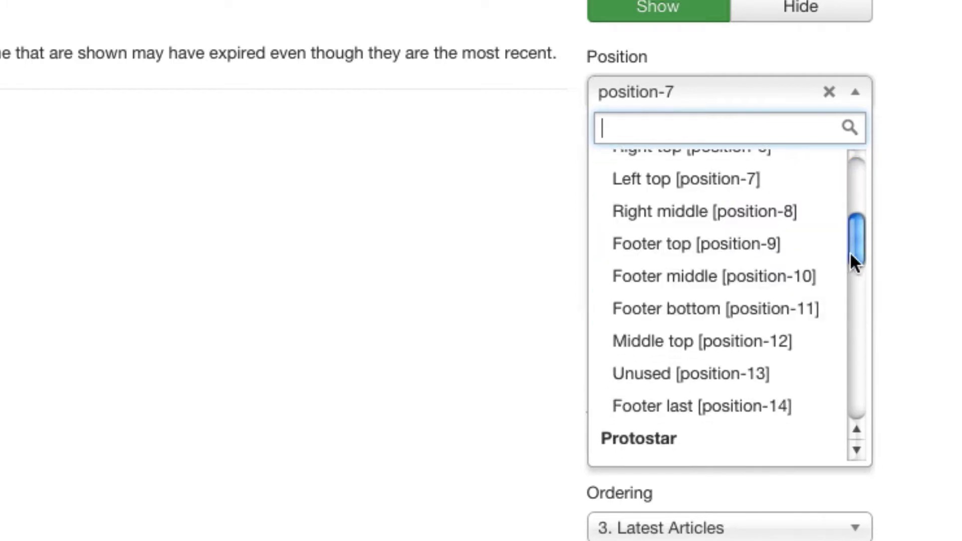
left_click_drag(853, 244, 861, 303)
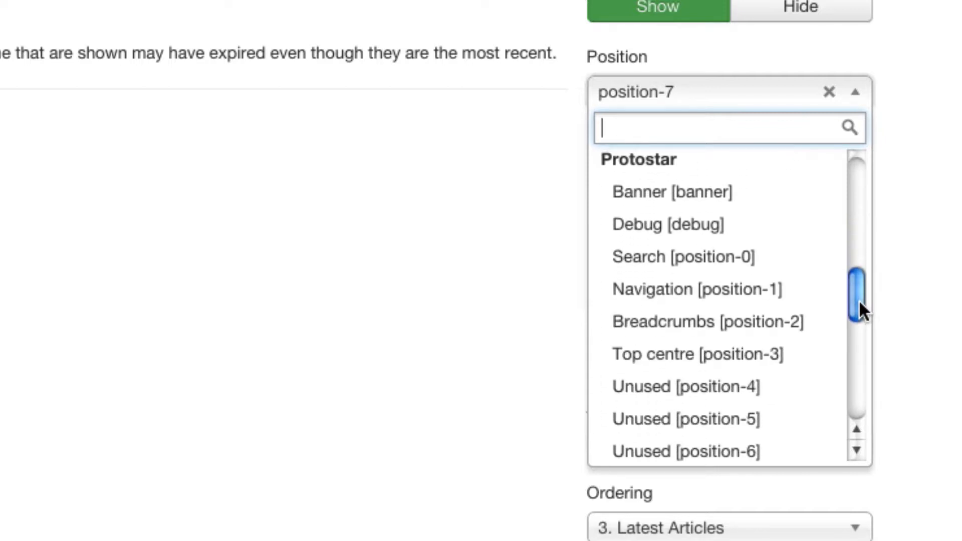
left_click_drag(854, 296, 852, 340)
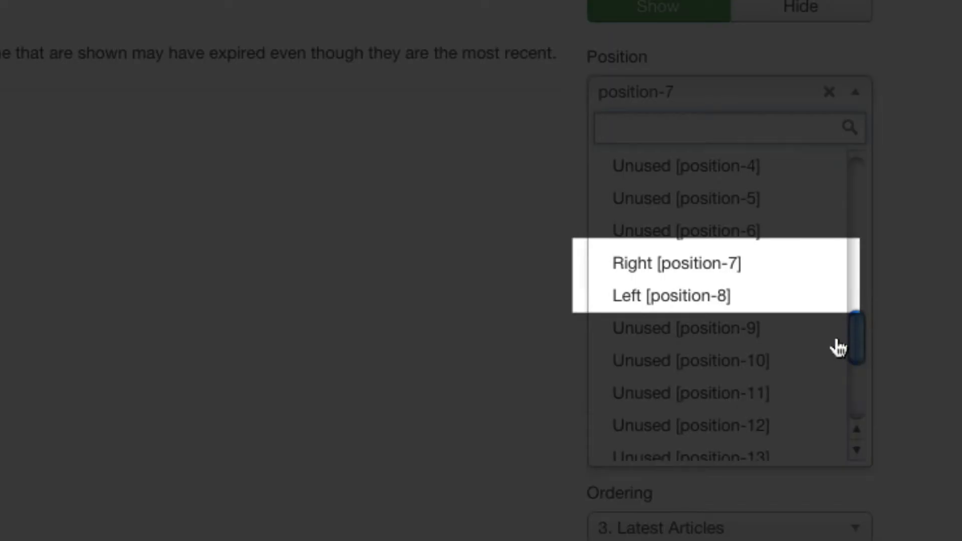
left_click(726, 303)
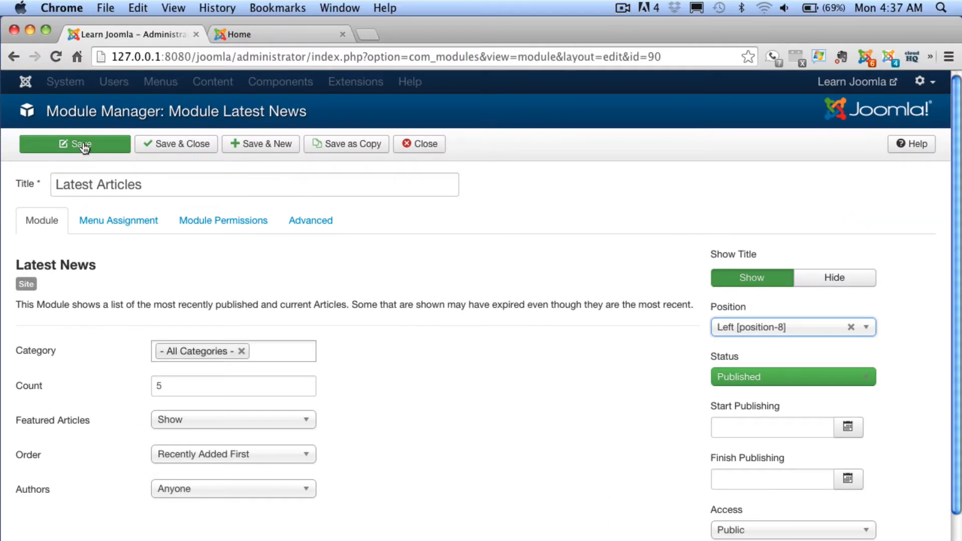
left_click(123, 148)
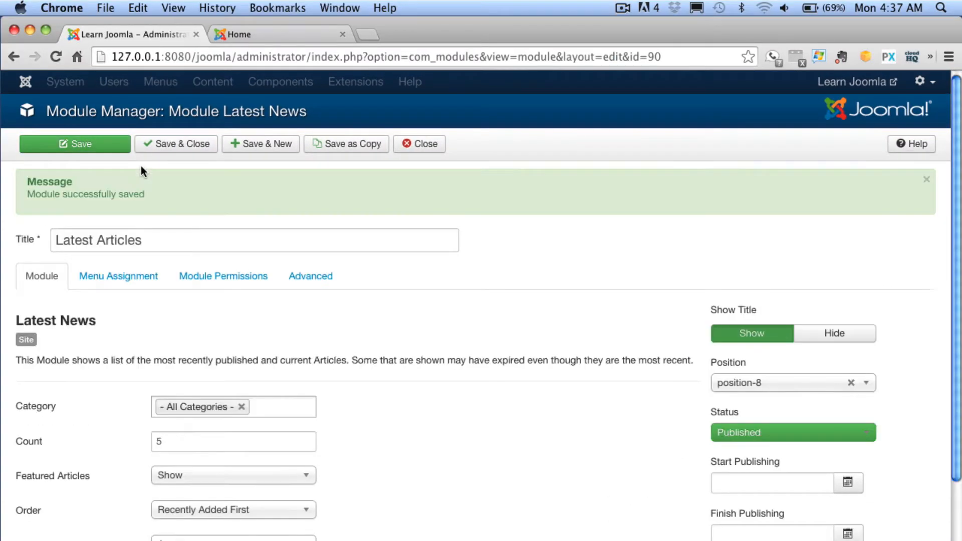
left_click(301, 33)
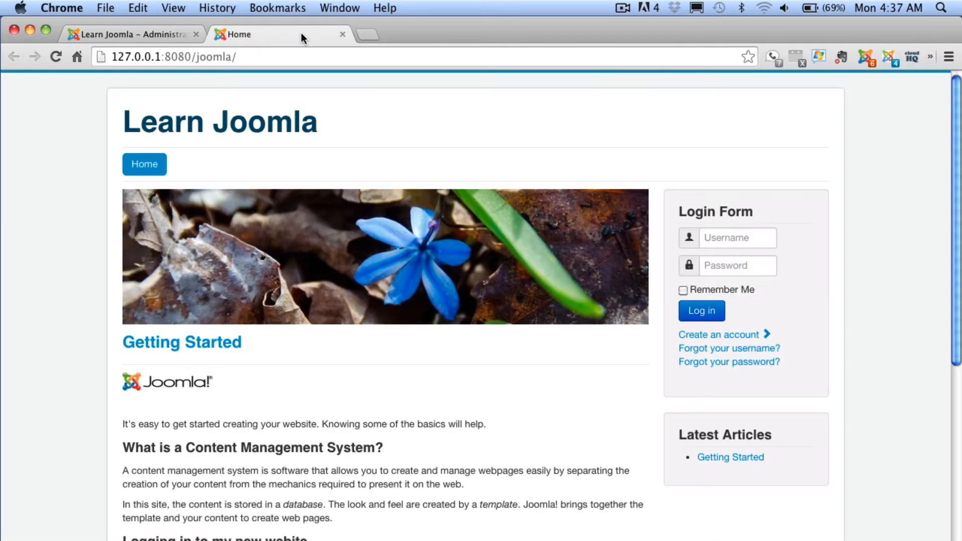
left_click(56, 57)
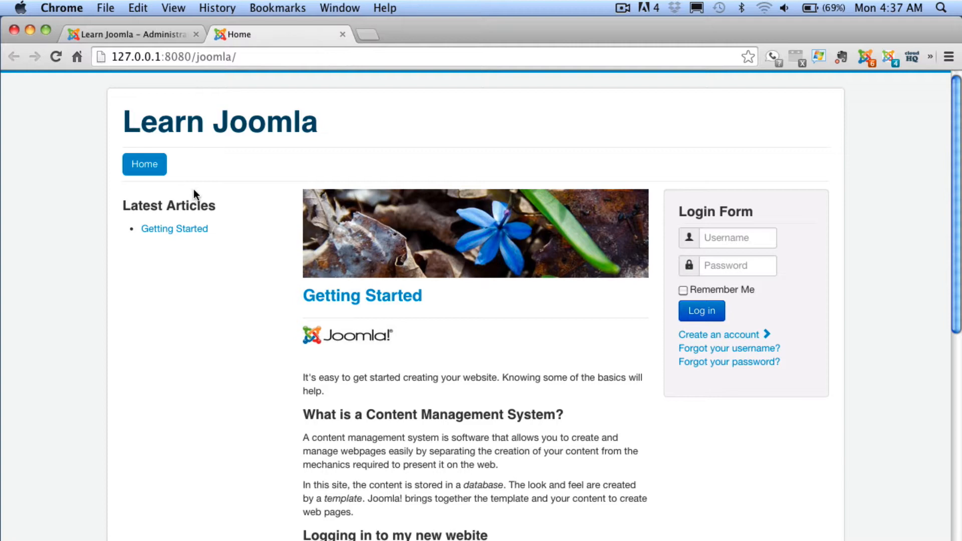
Save and close the Latest Articles module and filter the module list by position-8.
left_click(150, 32)
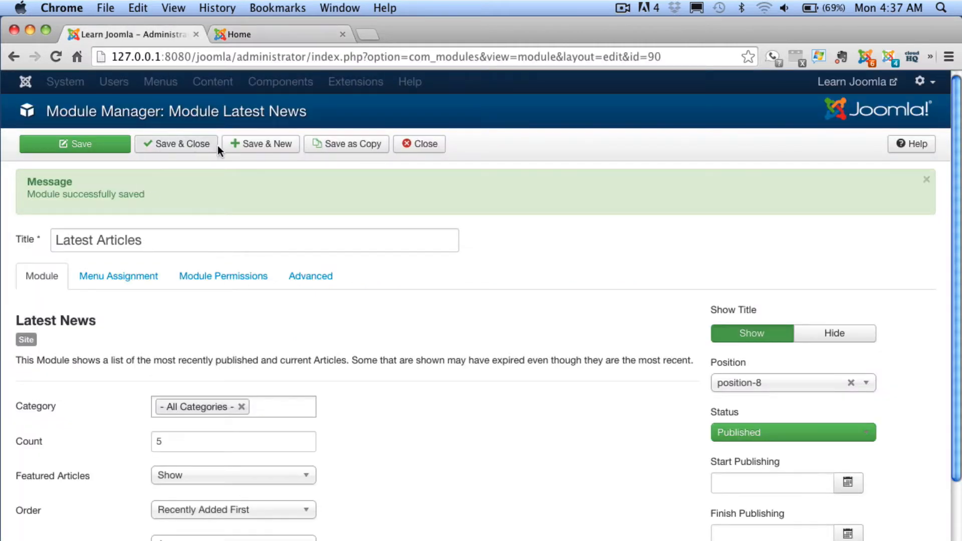
left_click(186, 146)
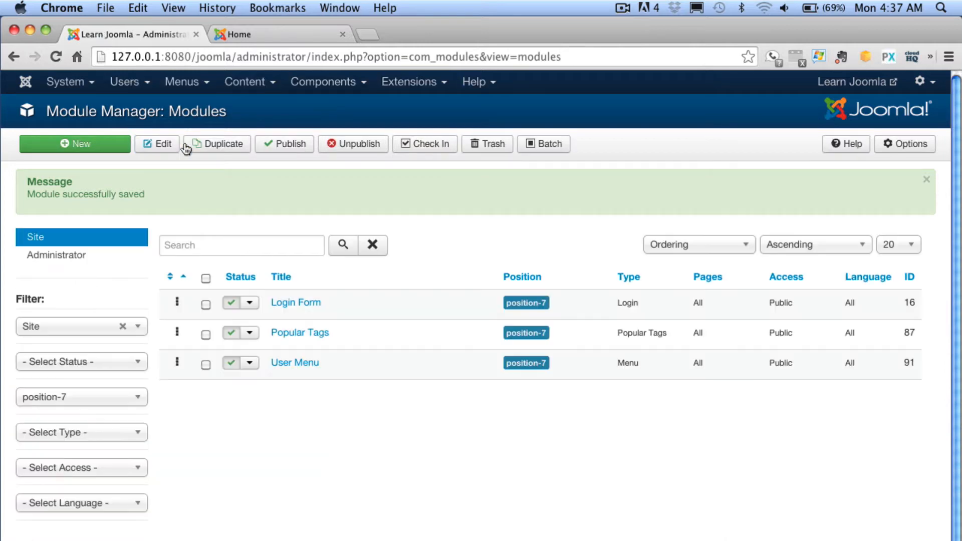
left_click(135, 398)
left_click(104, 529)
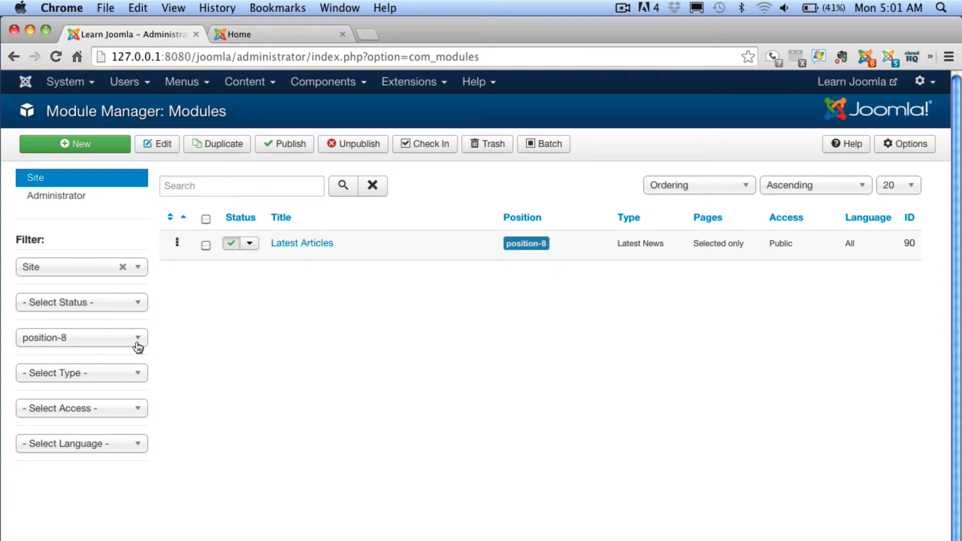
Clear the position filter, assign the Search module to all pages and save it, and refresh the site's home page.
left_click(137, 337)
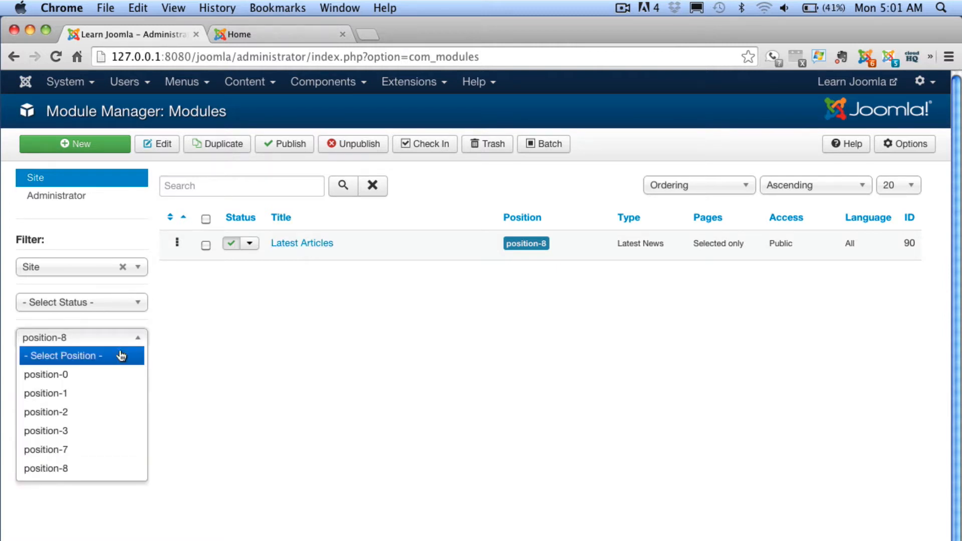
left_click(121, 356)
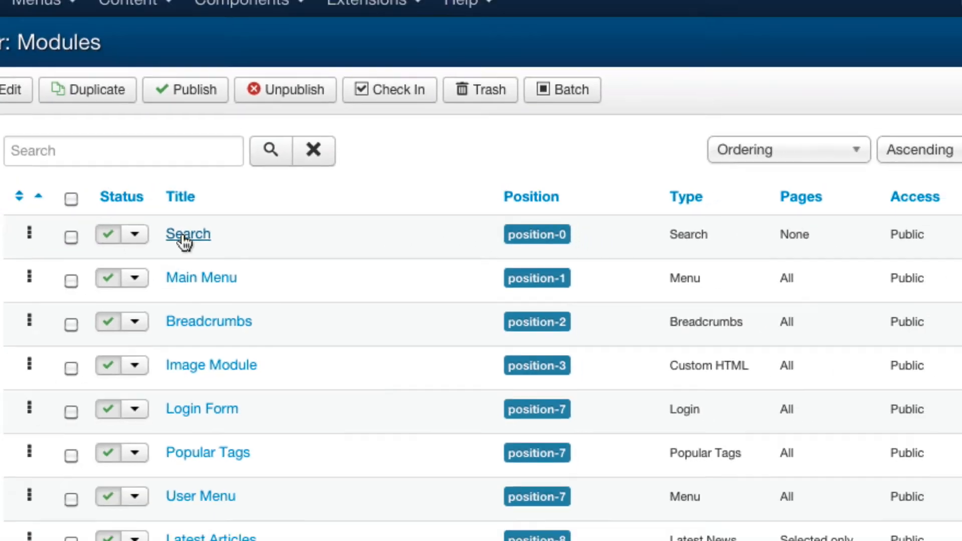
left_click(101, 232)
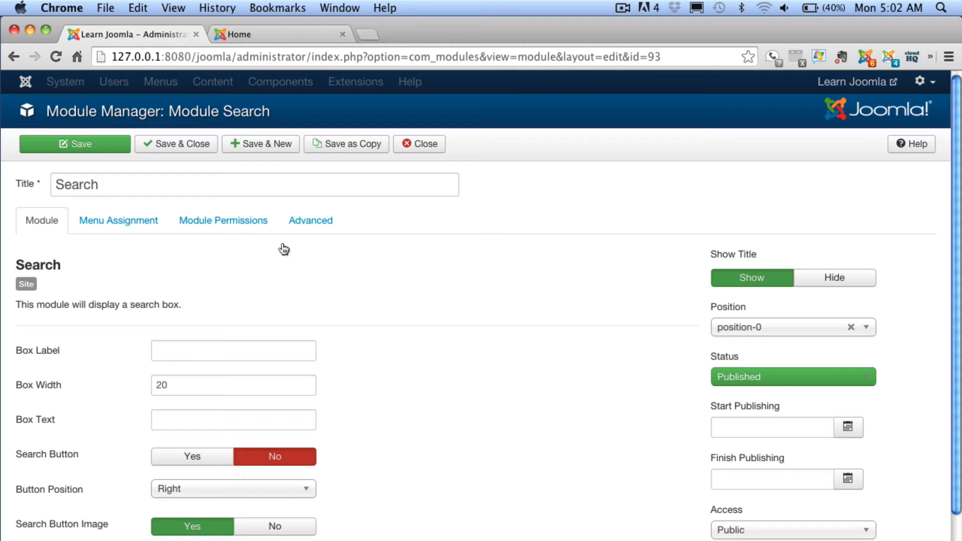
left_click(125, 224)
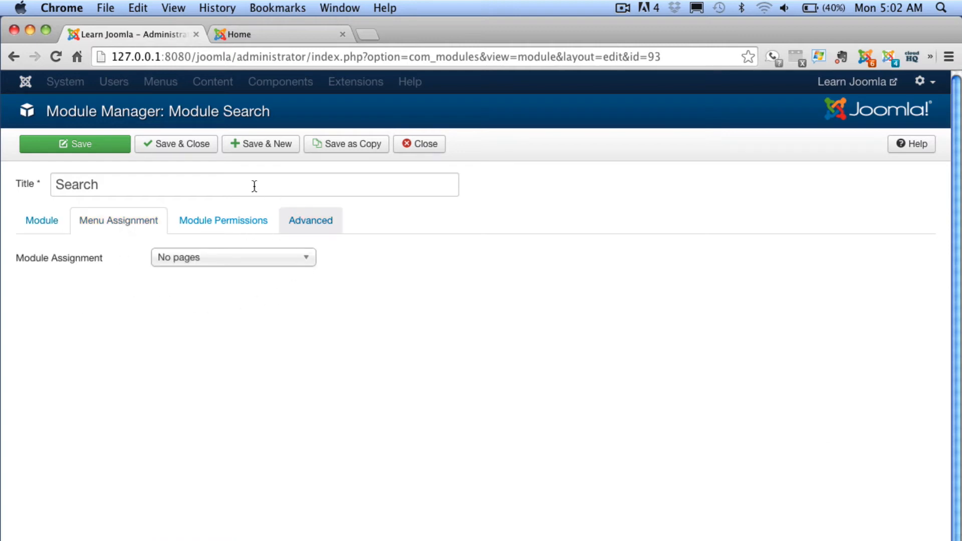
left_click(315, 261)
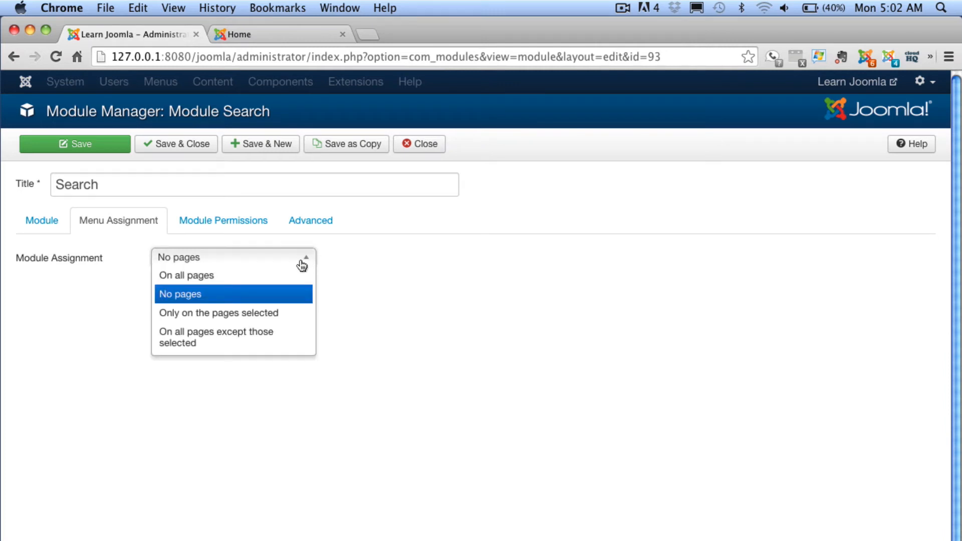
left_click(282, 278)
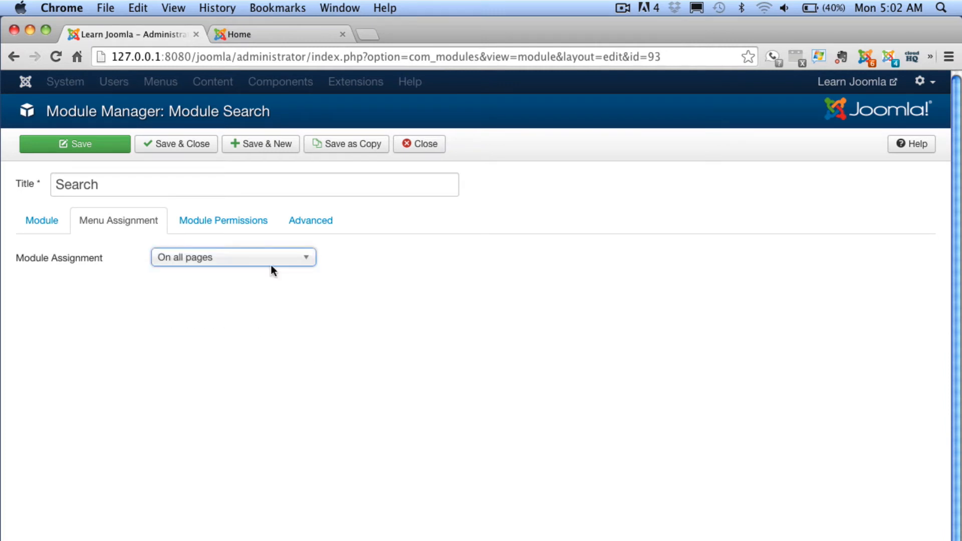
left_click(92, 149)
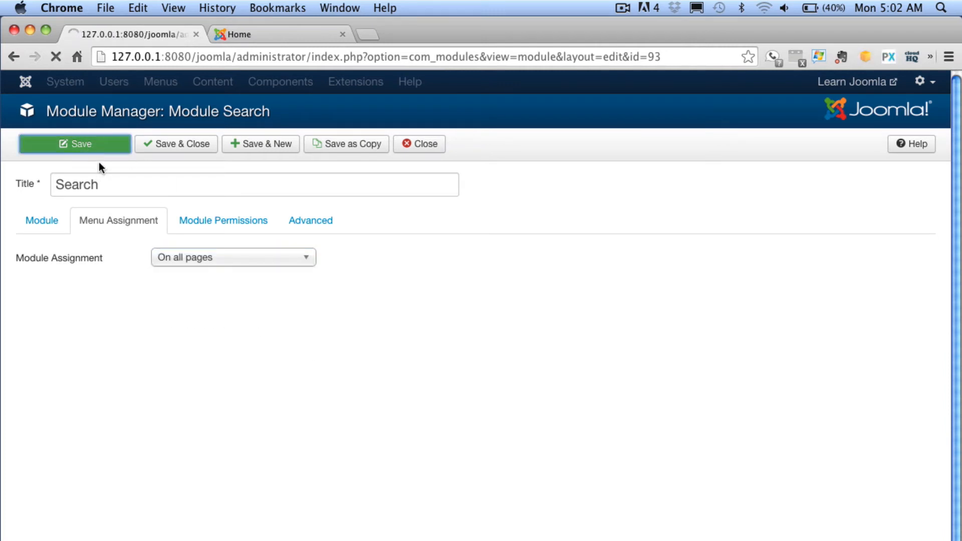
left_click(237, 35)
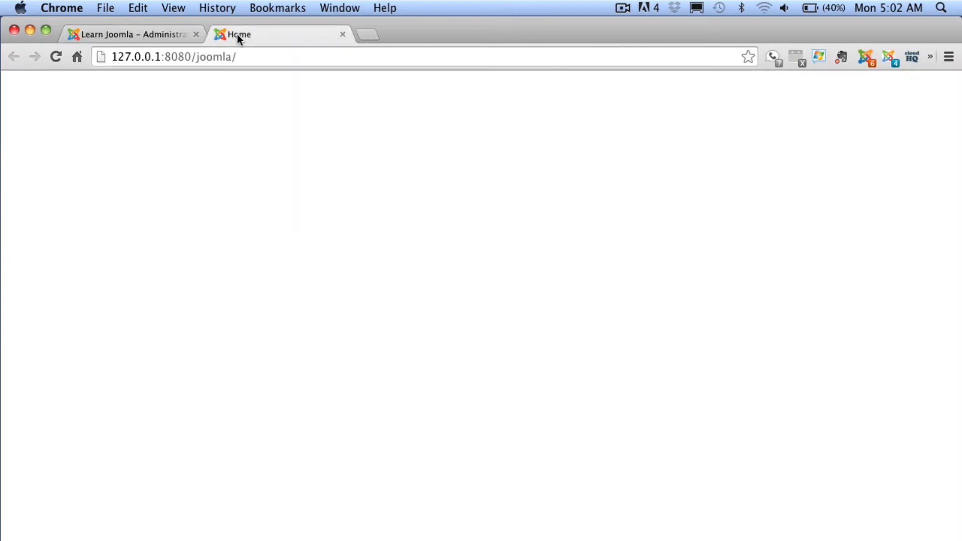
left_click(60, 58)
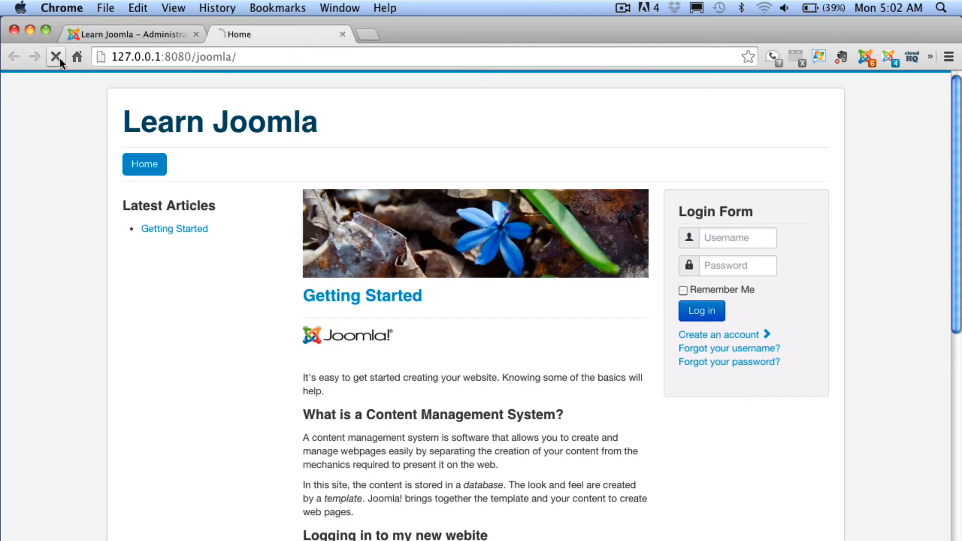